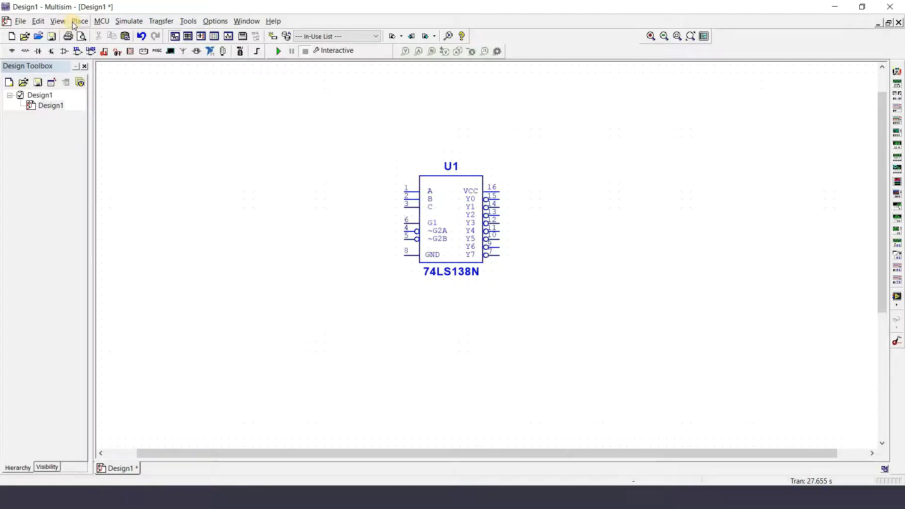
Place a VCC supply above and to the right of the 74LS138N decoder.
left_click(75, 21)
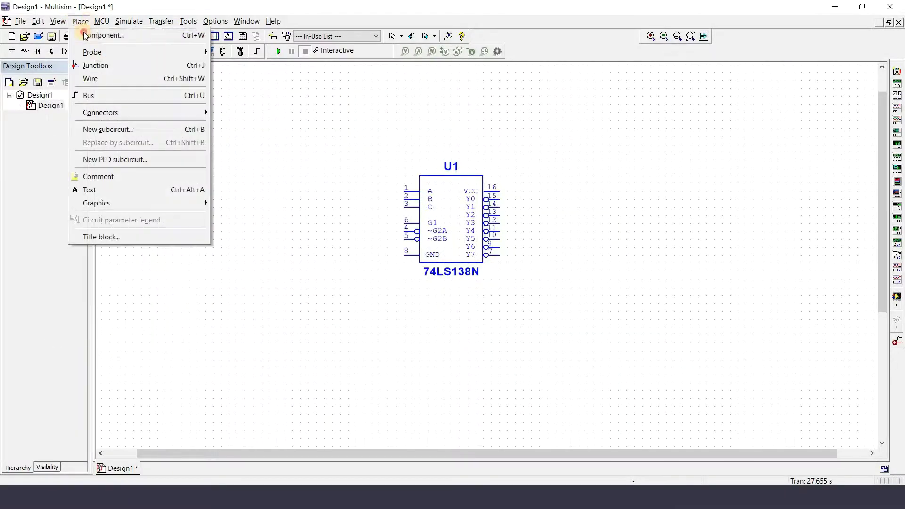
left_click(102, 36)
type("vc")
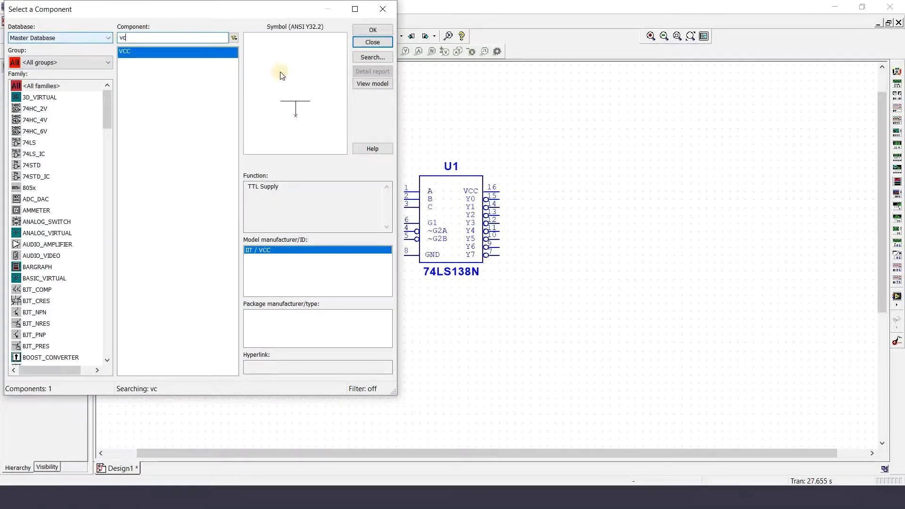
key("Return")
left_click(523, 140)
Place a GROUND symbol below and to the left of the decoder's GND pin.
left_click(79, 21)
left_click(101, 35)
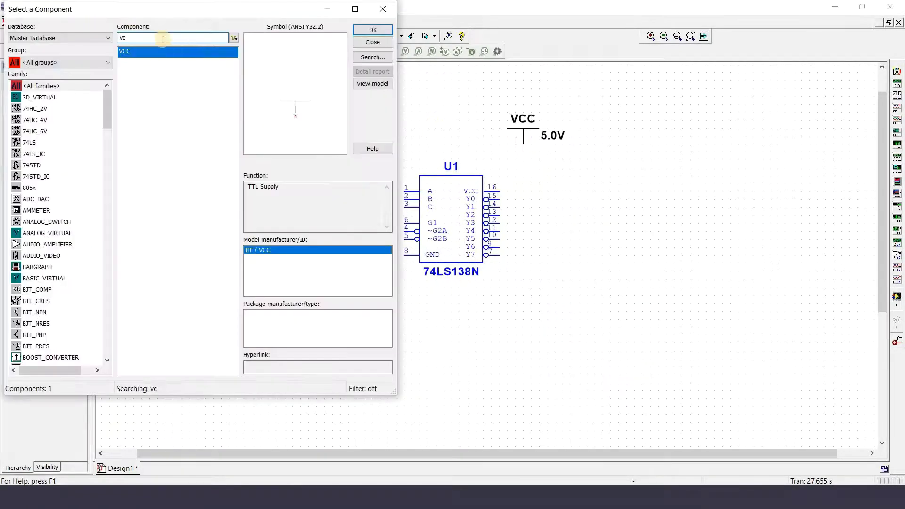
key("BackSpace")
key("BackSpace")
type("grou")
key("Return")
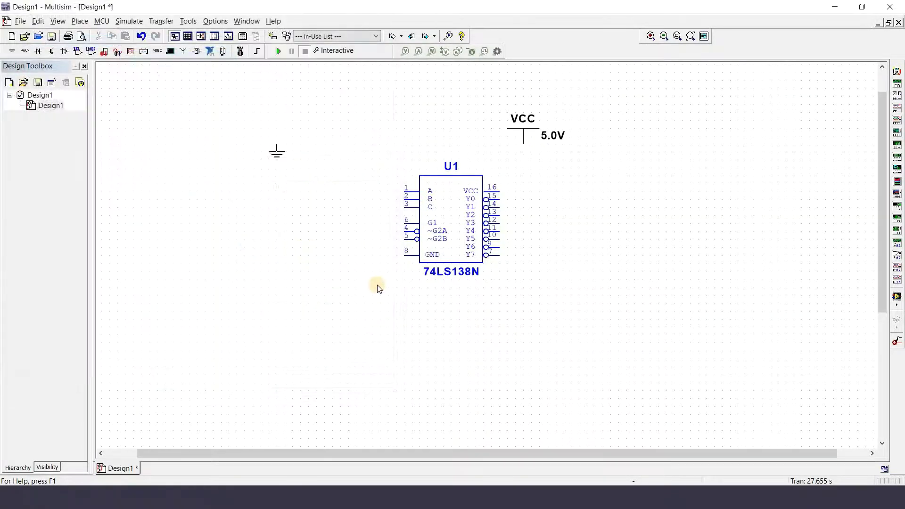
left_click(378, 273)
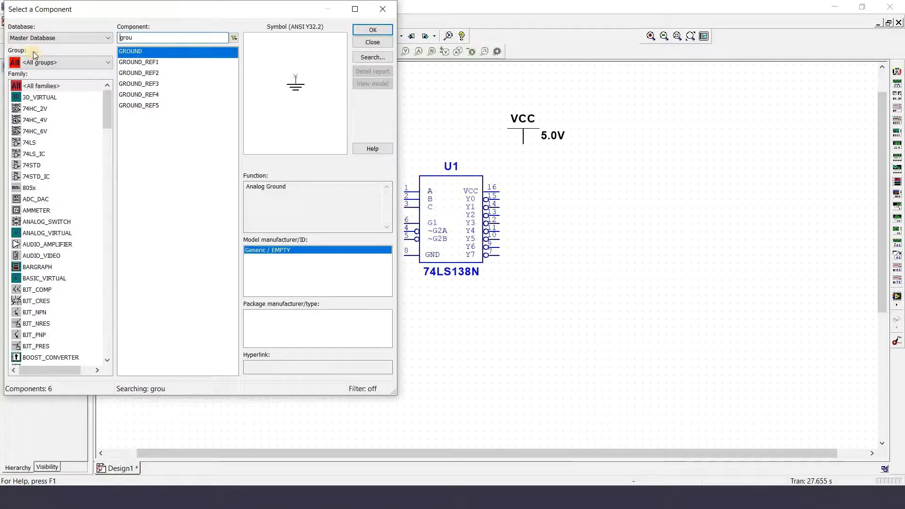
Browse the component library to the DIGITAL_SOURCES family in the Sources group and pick a digital source.
left_click(44, 62)
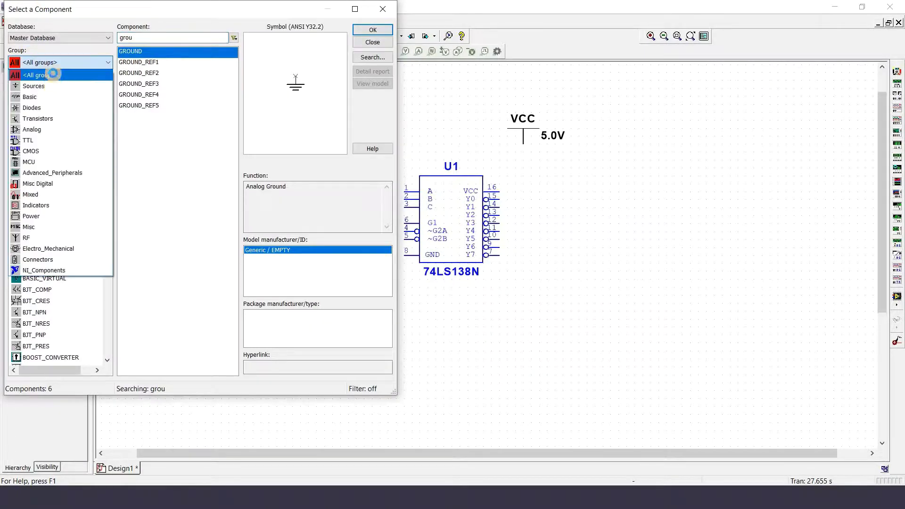
left_click(53, 75)
left_click(53, 62)
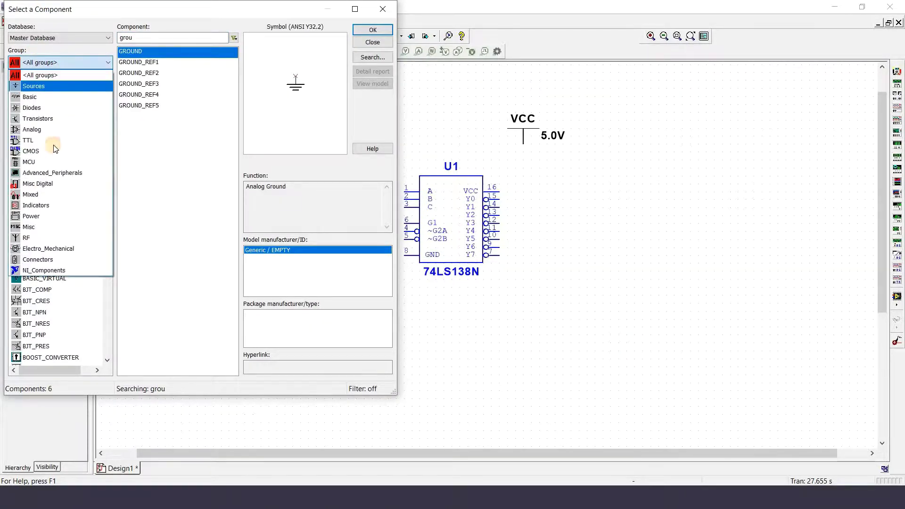
left_click(34, 86)
left_click(47, 161)
double_click(150, 84)
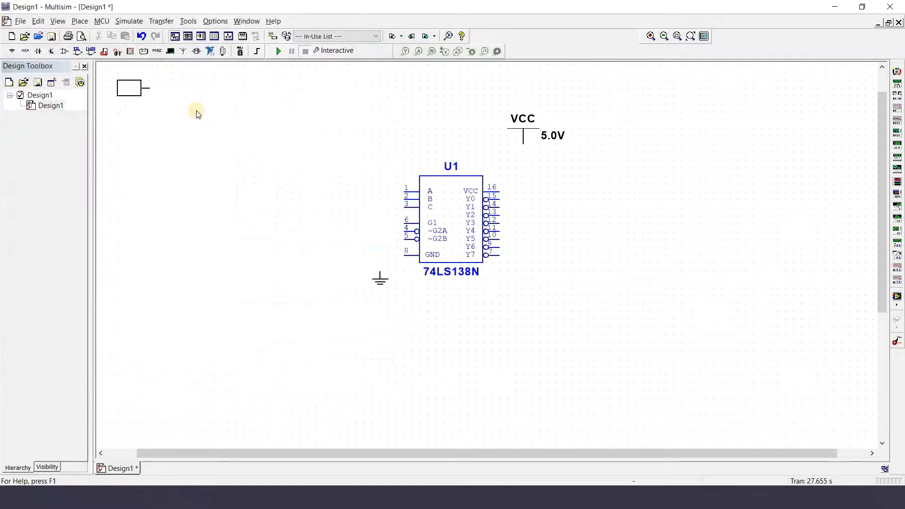
Place one INTERACTIVE_DIGITAL_CONSTANT above and to the left of the decoder.
left_click(79, 20)
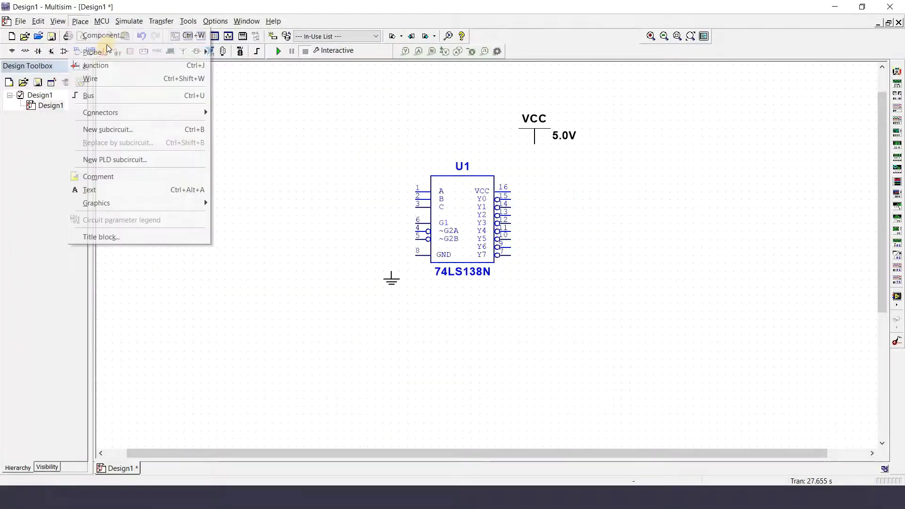
left_click(102, 35)
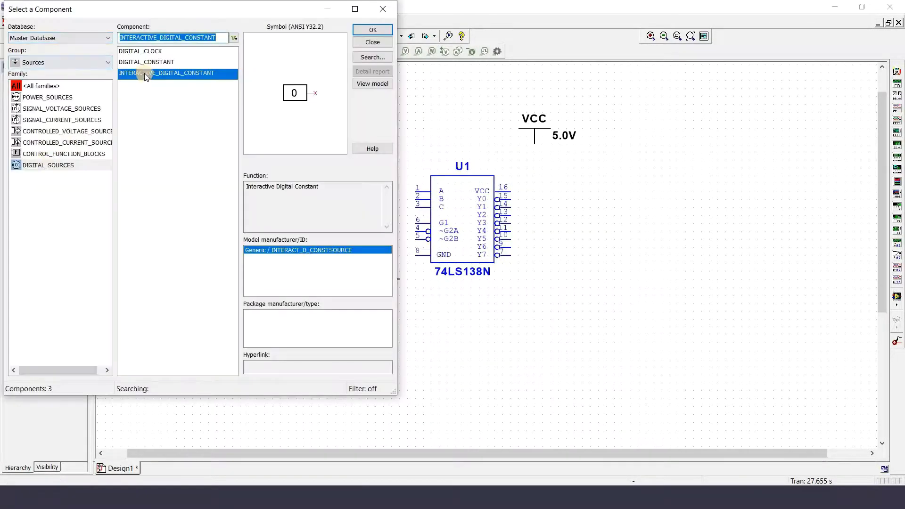
key("Return")
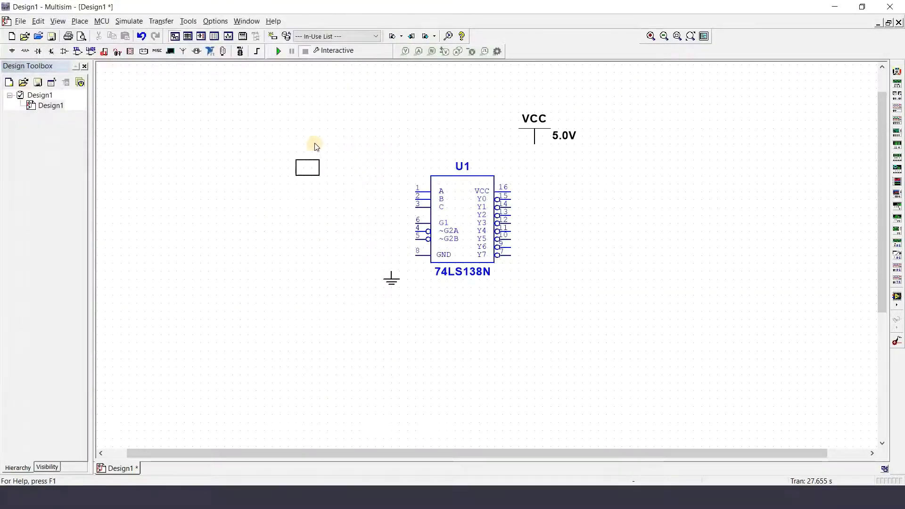
left_click(306, 140)
left_click(378, 33)
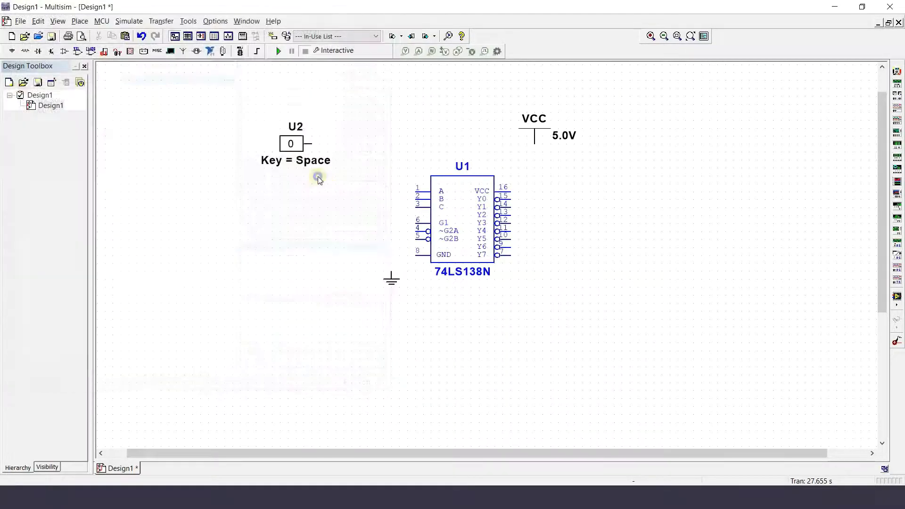
right_click(290, 157)
left_click(253, 193)
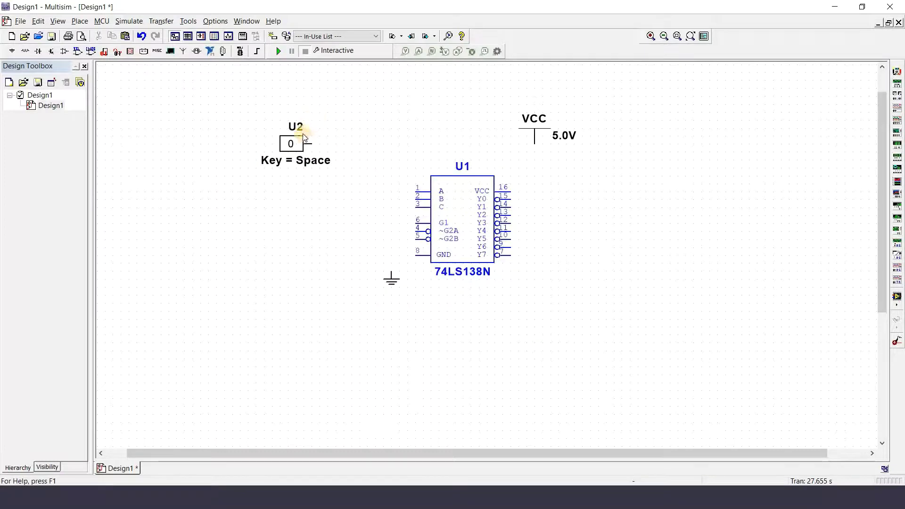
Set the interactive constant's RefDes to A and hide its labels, values and attributes using component-specific visibility settings.
left_click(304, 132)
double_click(301, 126)
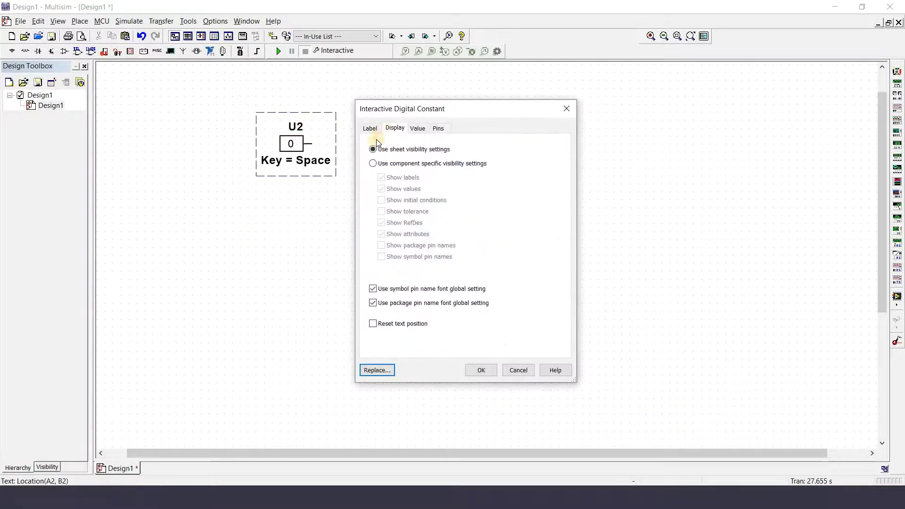
left_click(370, 129)
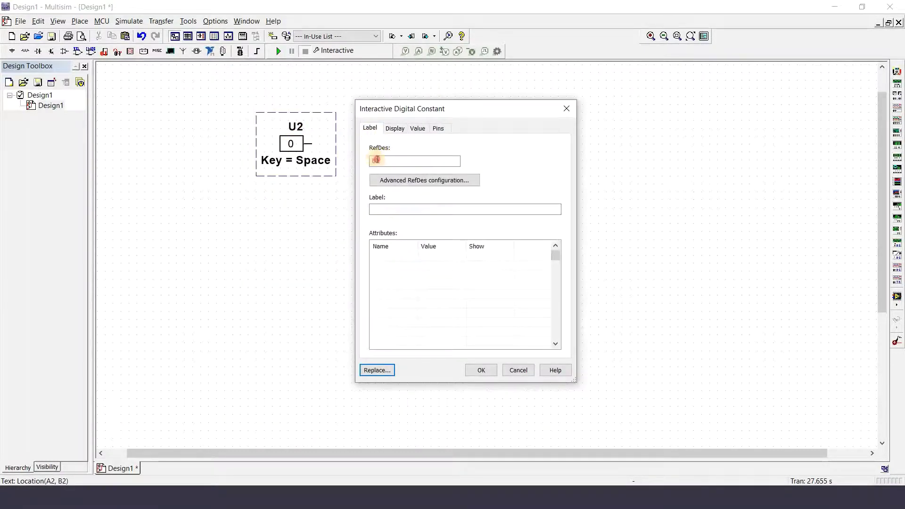
double_click(368, 161)
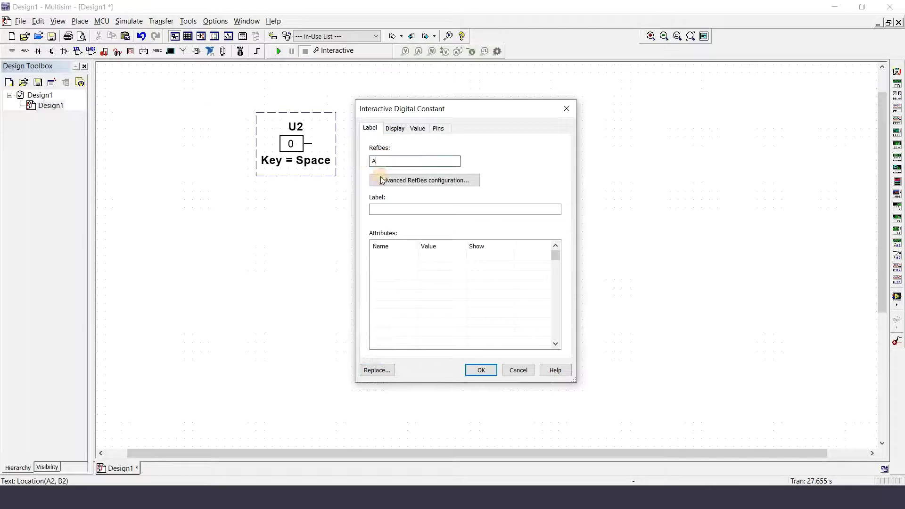
left_click(395, 128)
left_click(382, 164)
left_click(386, 178)
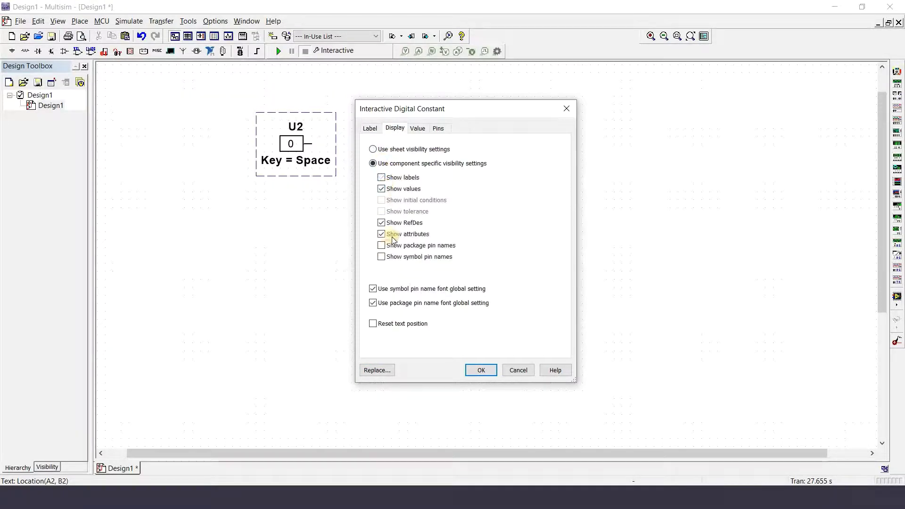
left_click(387, 235)
left_click(479, 370)
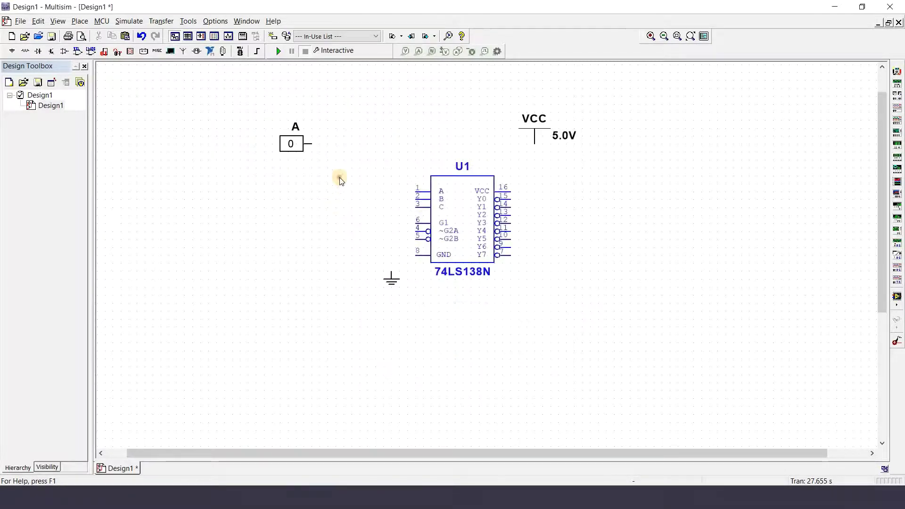
Rotate constant A 90° clockwise and paste two copies of it in a row to its right.
left_click(276, 115)
right_click(296, 143)
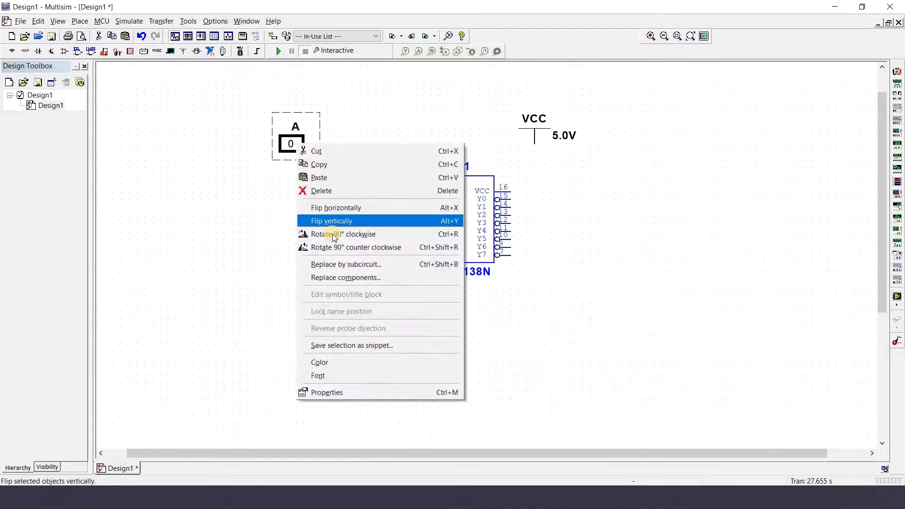
left_click(328, 230)
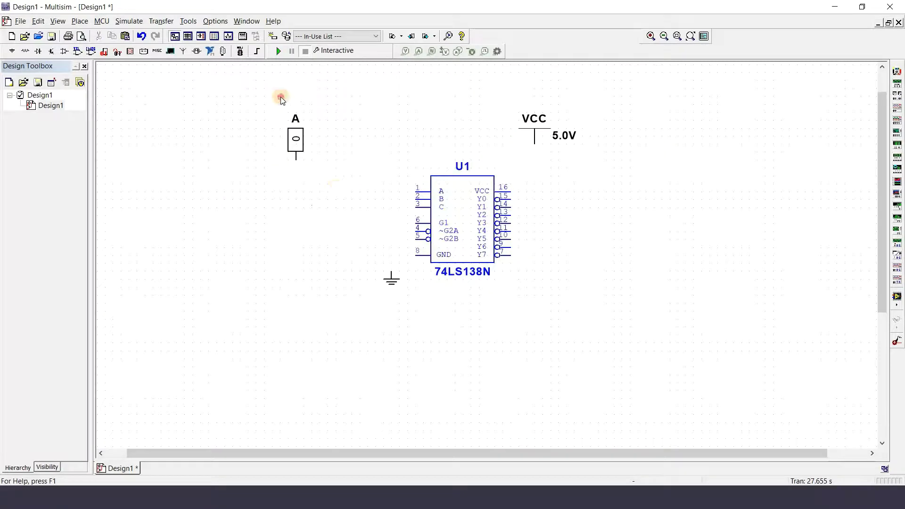
key("ctrl+v")
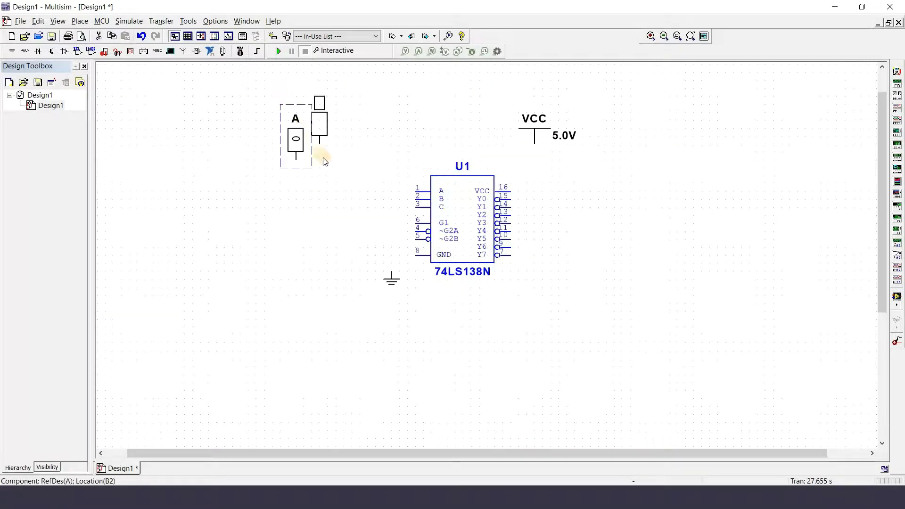
left_click(327, 160)
key("ctrl+v")
left_click(360, 160)
Change the RefDes of the middle constant to B and of the rightmost constant to C.
double_click(329, 127)
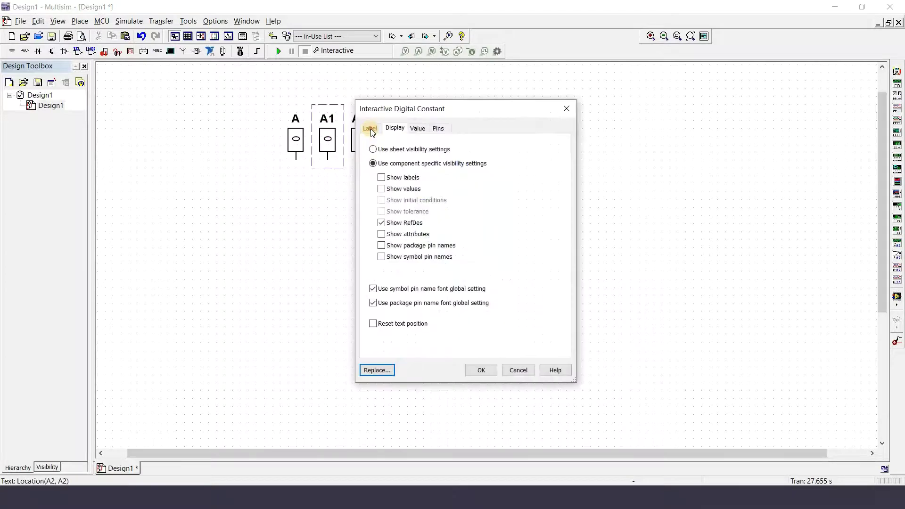
left_click(370, 128)
left_click_drag(395, 160, 359, 158)
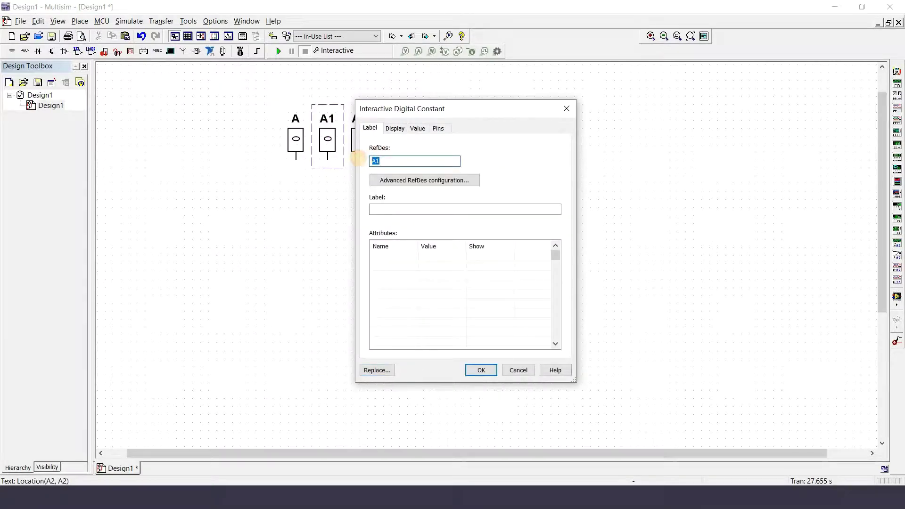
type("B")
key("Return")
double_click(370, 156)
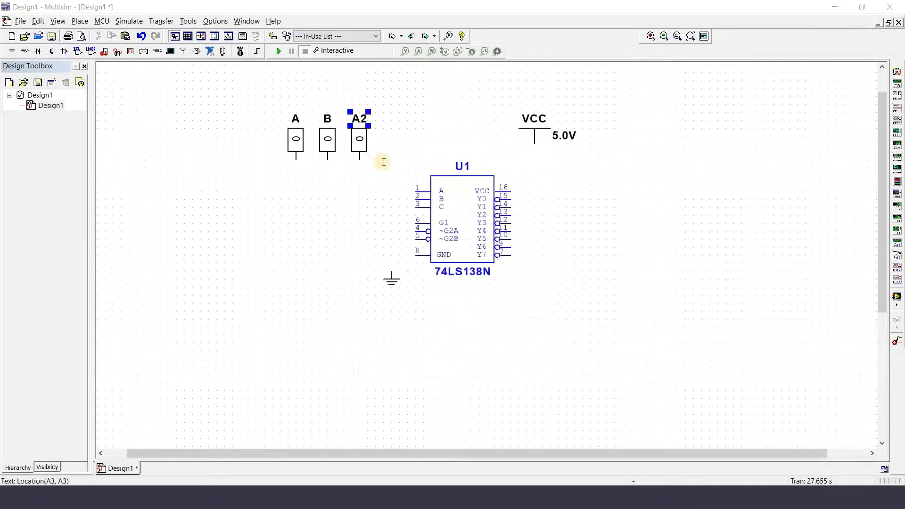
type("C")
key("Return")
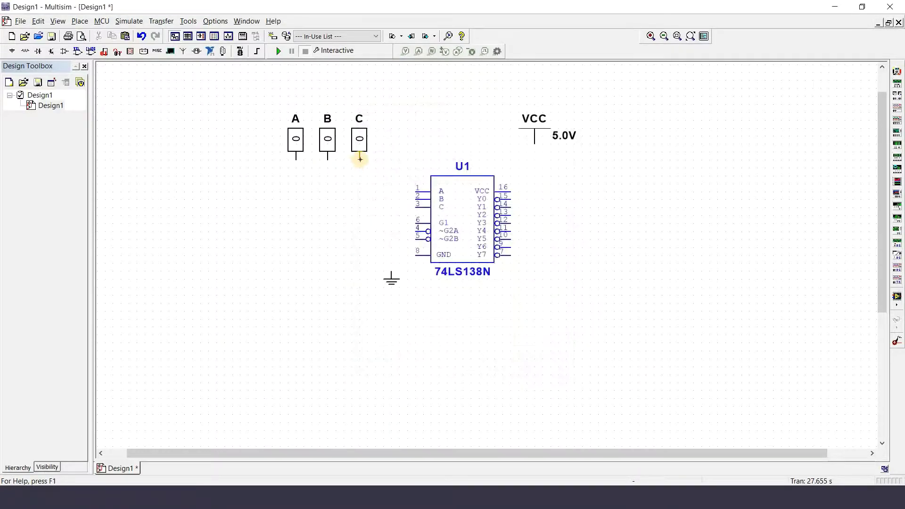
Wire constant C to decoder pin 1, constant B to pin 2 and constant A to pin 3.
left_click(360, 159)
left_click(413, 192)
left_click(327, 160)
left_click(417, 200)
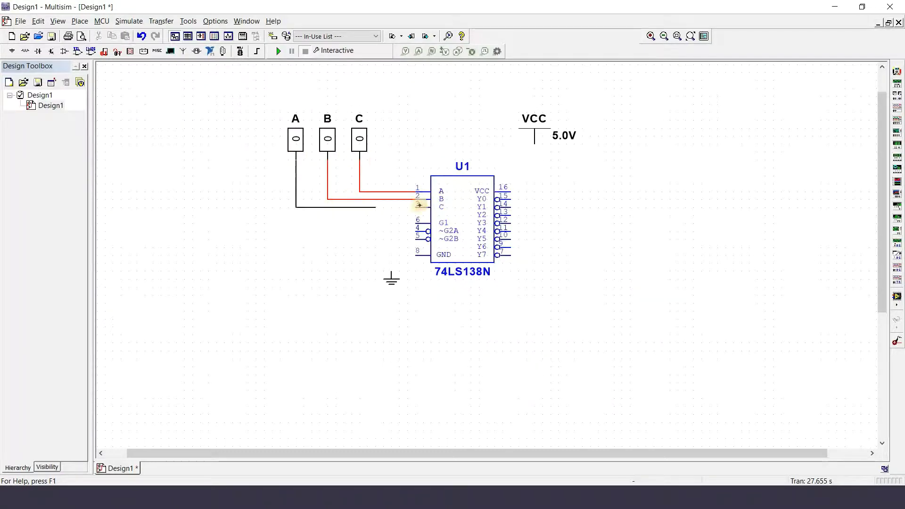
left_click(417, 207)
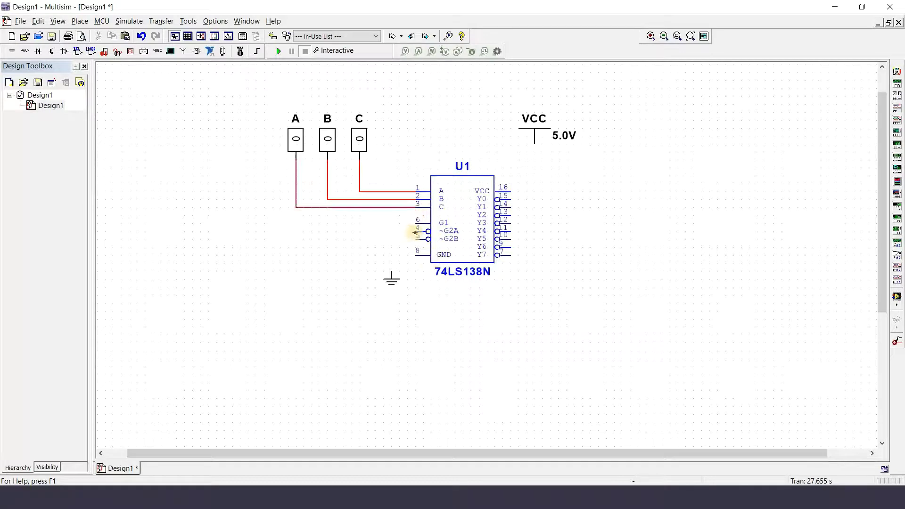
Wire the decoder's ~G2A, ~G2B and GND pins to the ground symbol.
left_click(391, 272)
left_click(417, 232)
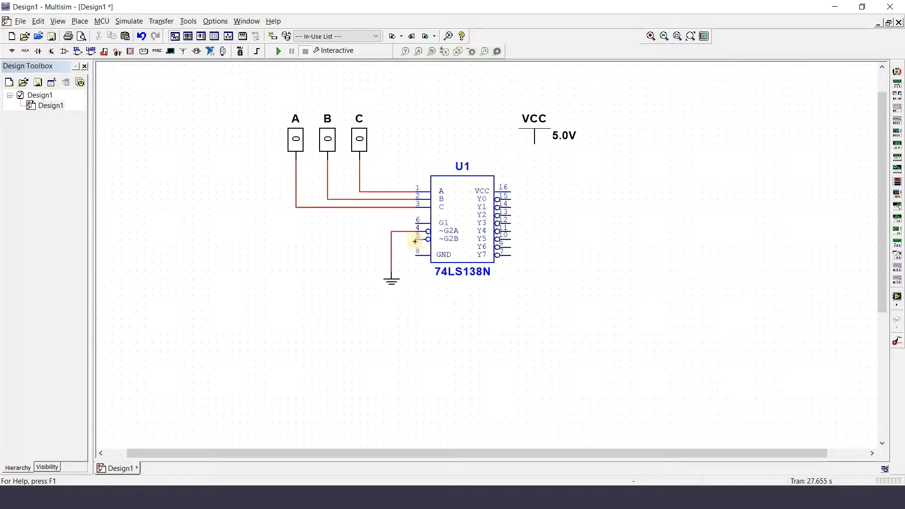
left_click(392, 240)
left_click(416, 255)
left_click(391, 255)
Wire the decoder's G1 enable pin and its VCC pin 16 to the VCC supply.
left_click(416, 221)
left_click(535, 145)
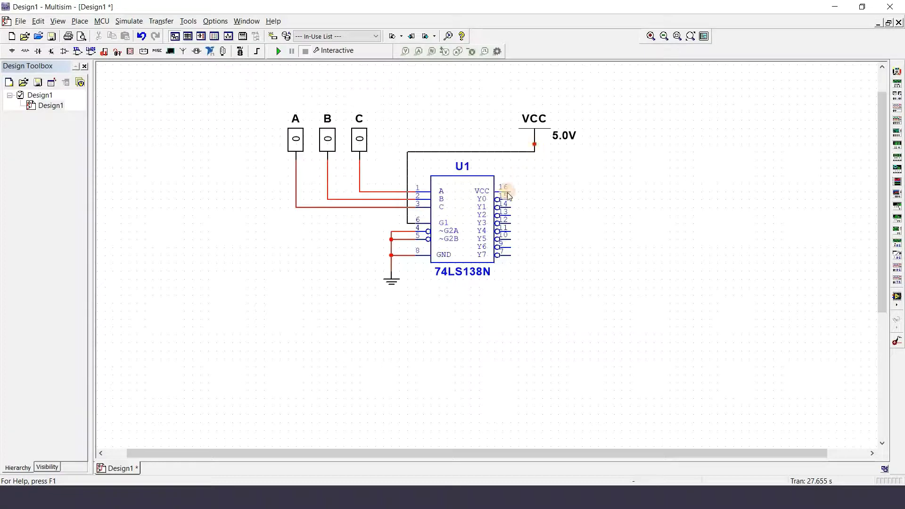
left_click(514, 193)
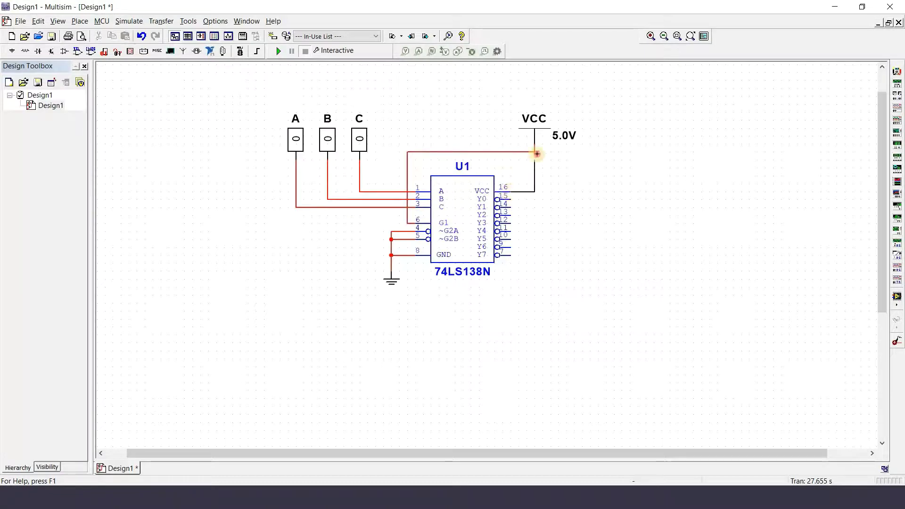
left_click(548, 224)
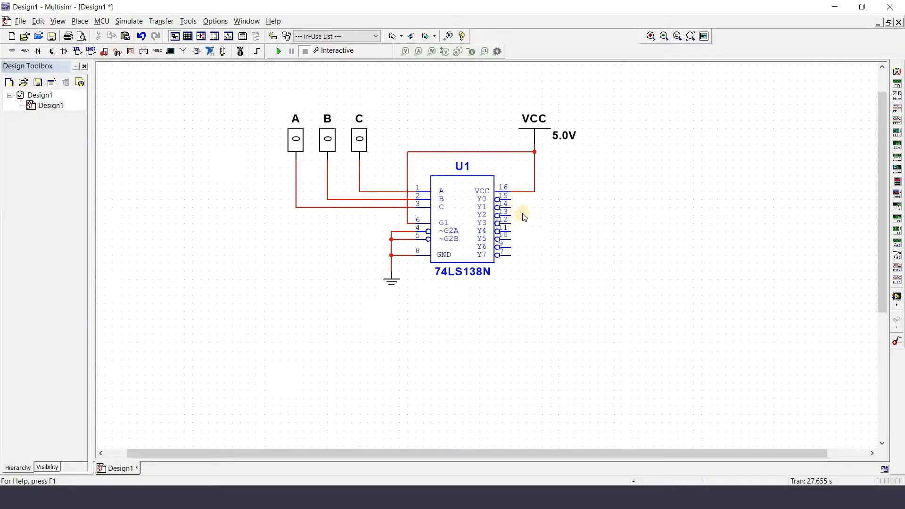
Search all component groups for NOT and place one NOT gate beside the decoder's outputs.
left_click(81, 20)
left_click(94, 34)
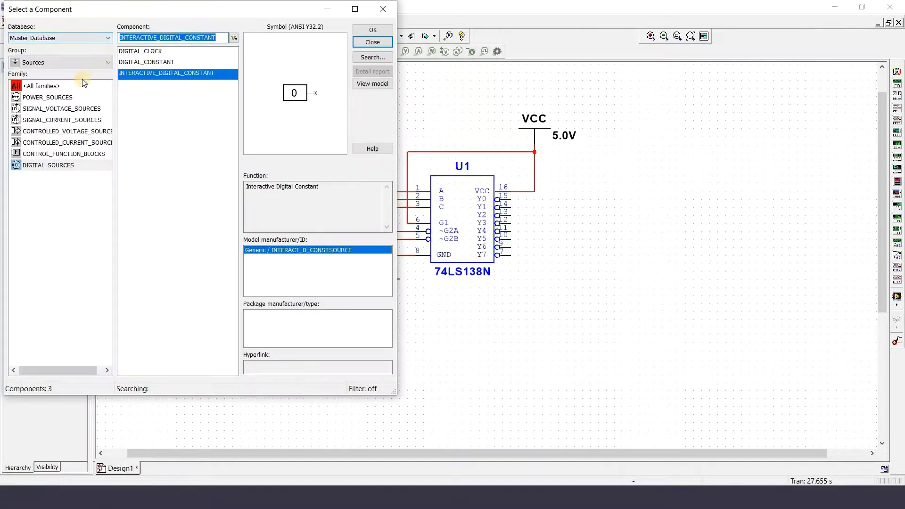
left_click(61, 63)
left_click(38, 70)
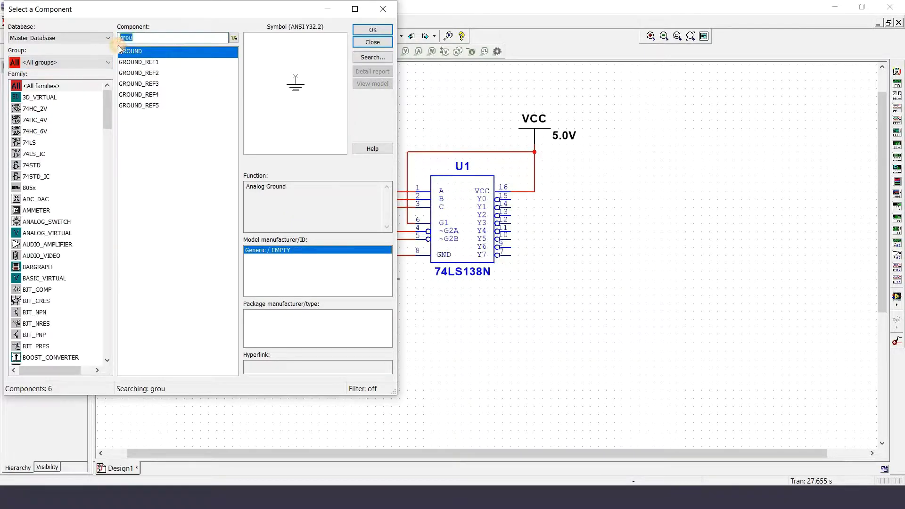
type("bot")
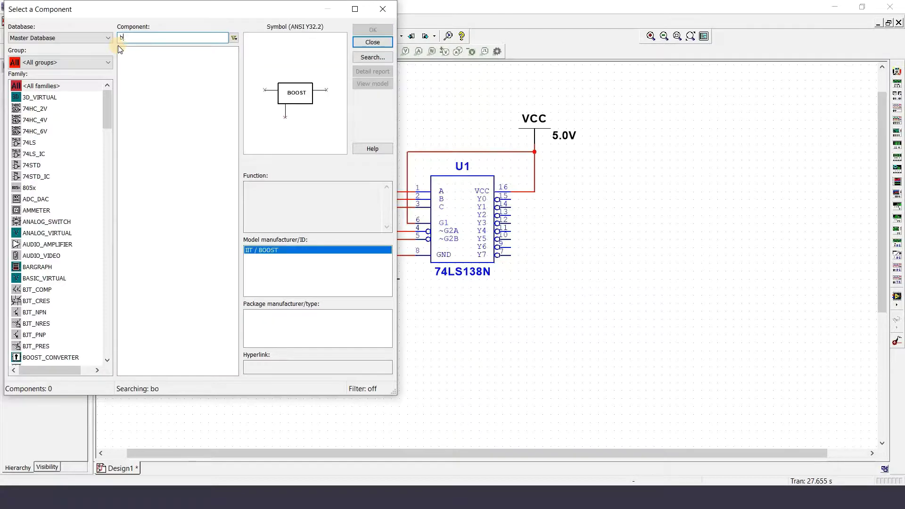
key("BackSpace")
key("BackSpace")
key("BackSpace")
type("not")
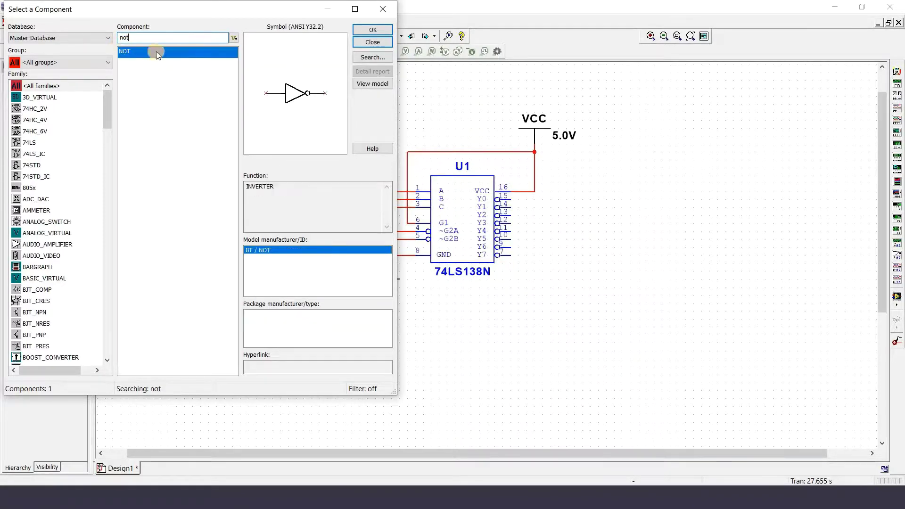
key("Return")
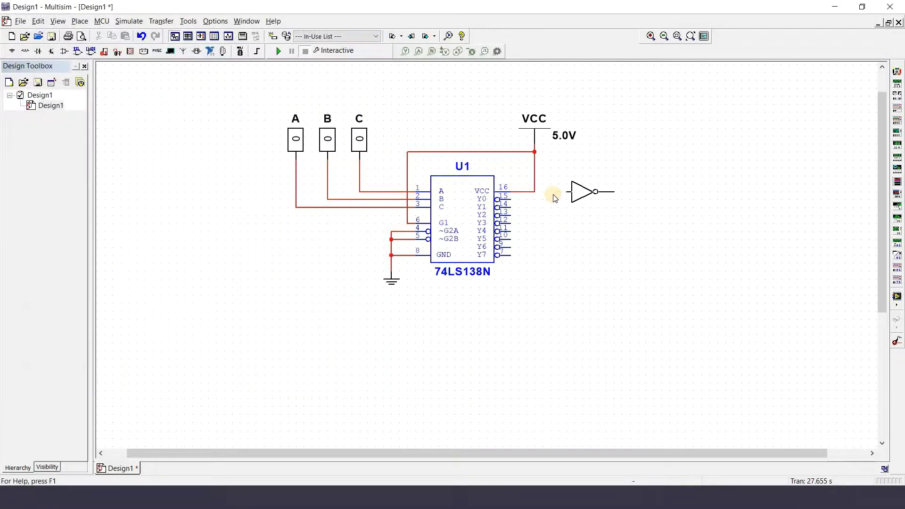
left_click(559, 209)
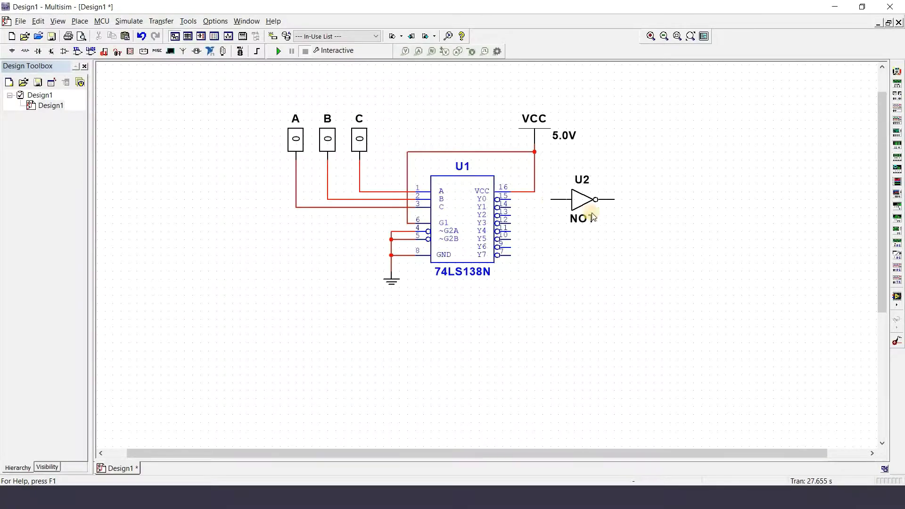
key("Escape")
Give the NOT gate component-specific visibility settings with labels, values, RefDes and attributes hidden.
double_click(579, 179)
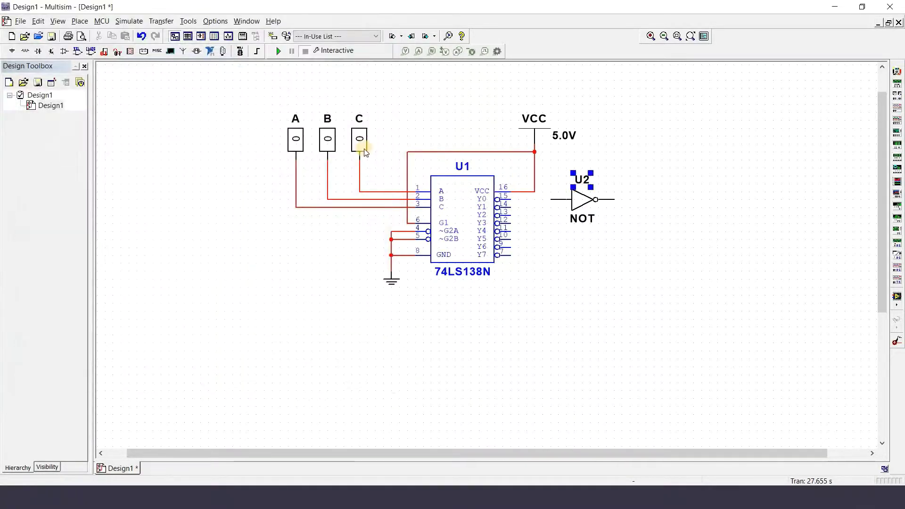
left_click(398, 132)
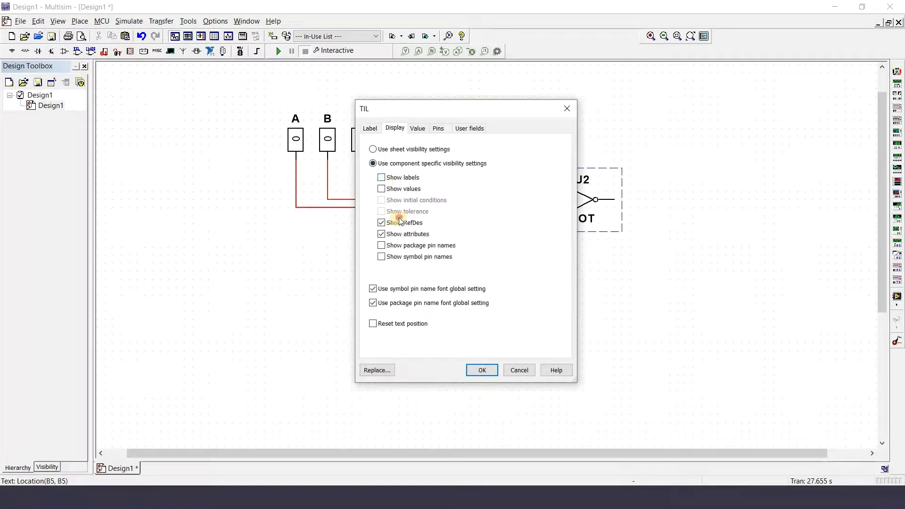
left_click(482, 370)
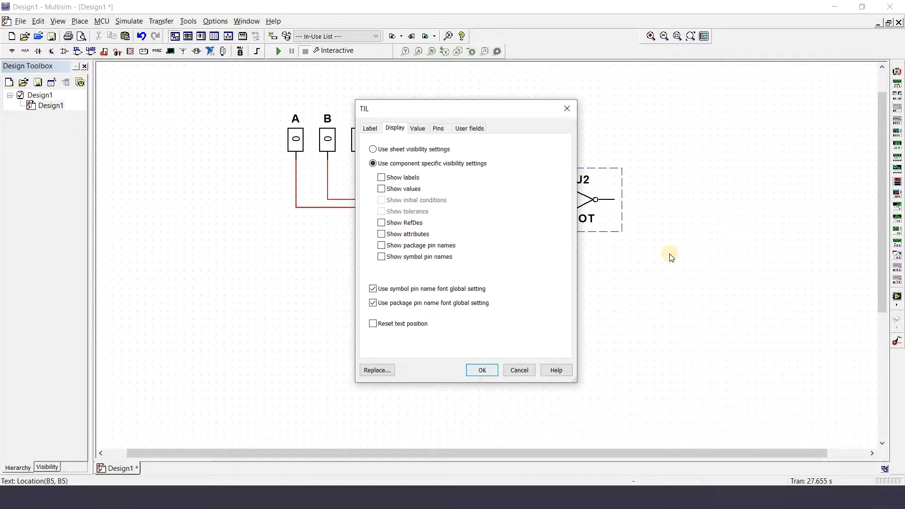
Copy the unlabeled NOT gate and paste it repeatedly below itself to form a vertical column of nine gates.
left_click_drag(565, 181, 565, 181)
left_click(561, 203)
key("ctrl+c")
key("ctrl+v")
left_click(550, 224)
key("ctrl+v")
left_click(550, 248)
key("ctrl+v")
left_click(550, 272)
key("ctrl+v")
key("ctrl+v")
left_click(550, 367)
key("ctrl+v")
left_click(551, 391)
Move the whole column of NOT gates farther away from the decoder's output pins.
left_click_drag(662, 184, 545, 401)
left_click_drag(587, 200, 619, 199)
left_click(558, 189)
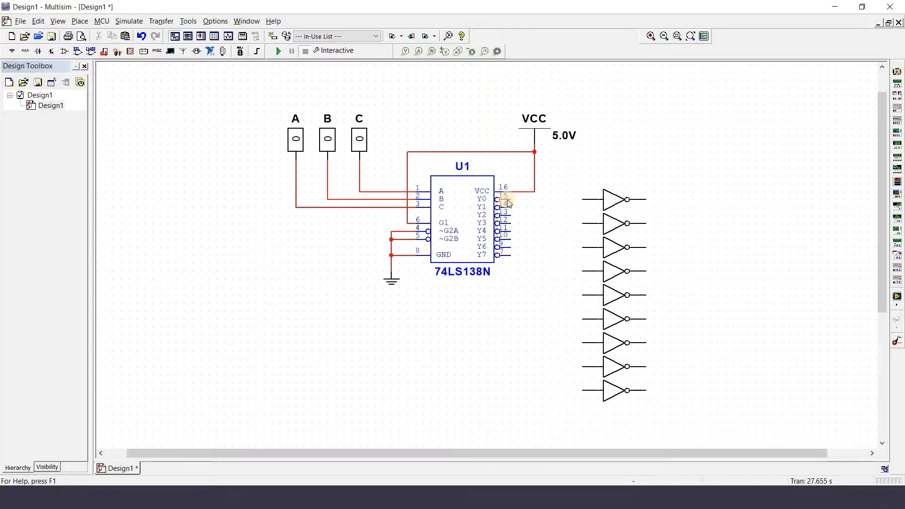
Search the components for pro and place one PROBE_BLUE above the column of NOT gates.
left_click(76, 22)
left_click(85, 35)
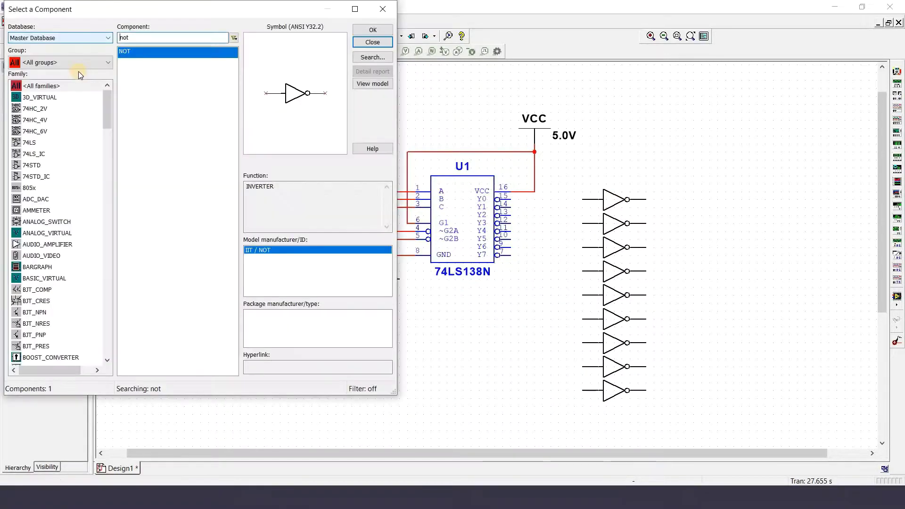
left_click(75, 67)
left_click(152, 36)
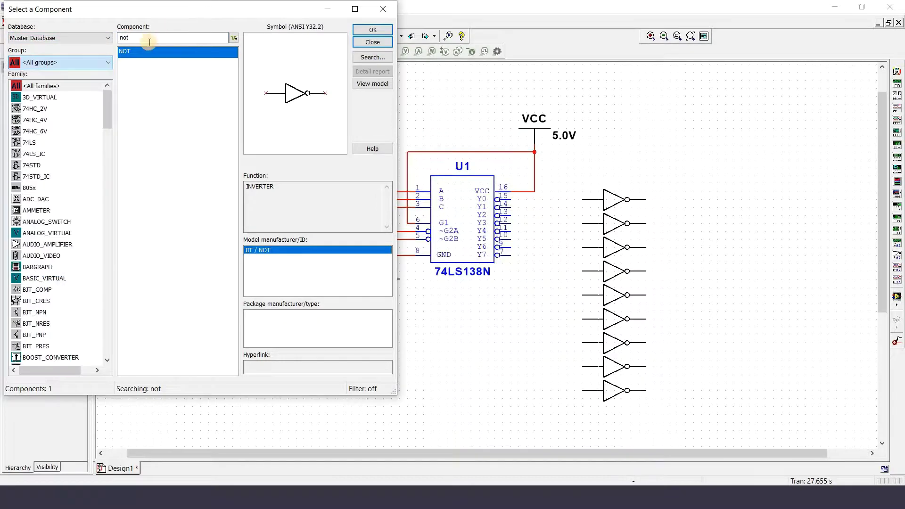
left_click_drag(148, 37, 109, 38)
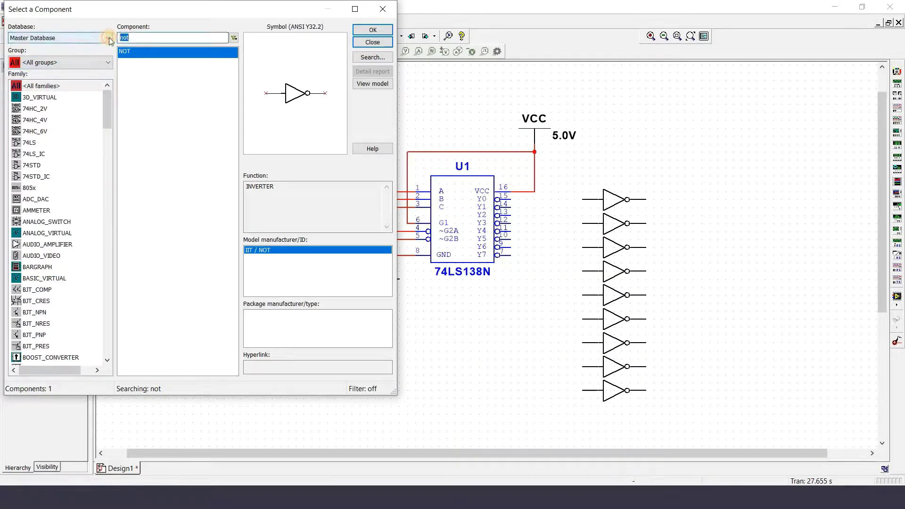
type("pro")
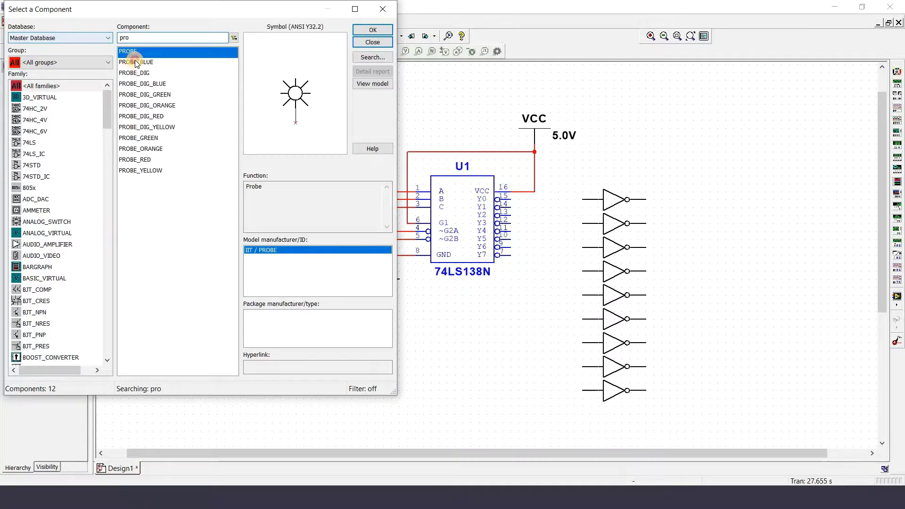
double_click(135, 62)
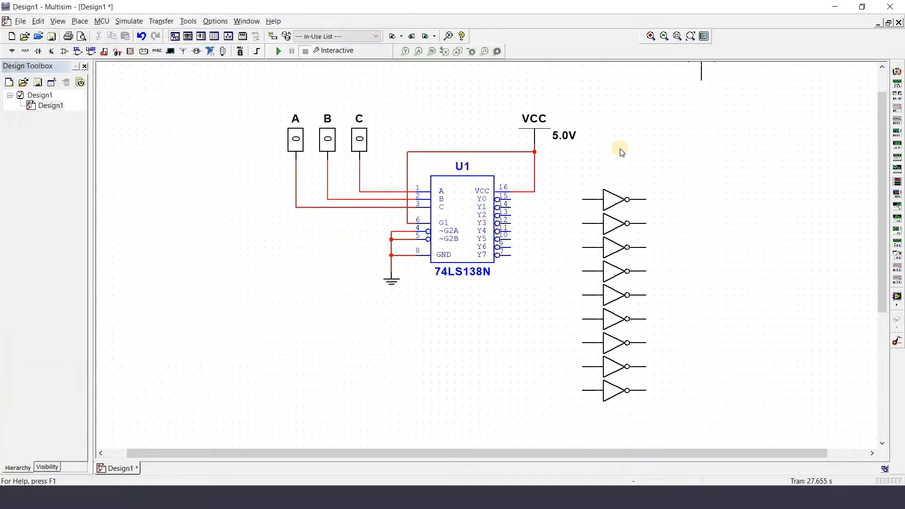
left_click(598, 141)
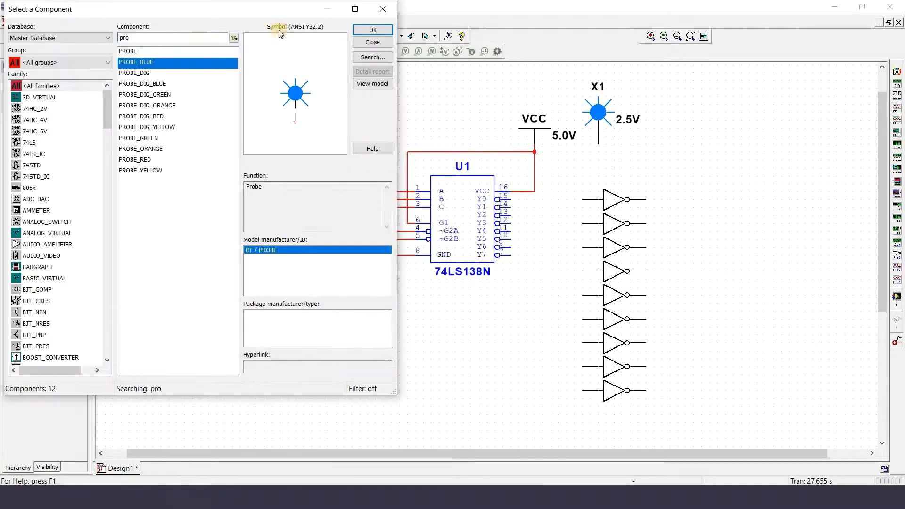
key("Escape")
Set the blue probe's RefDes to Y0 and hide its voltage value through component-specific visibility settings.
double_click(598, 113)
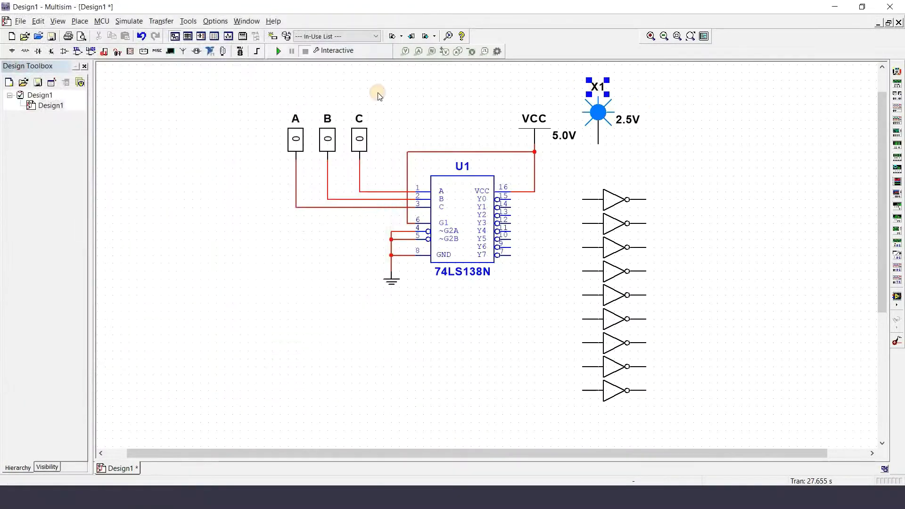
left_click(371, 129)
left_click_drag(380, 161, 351, 160)
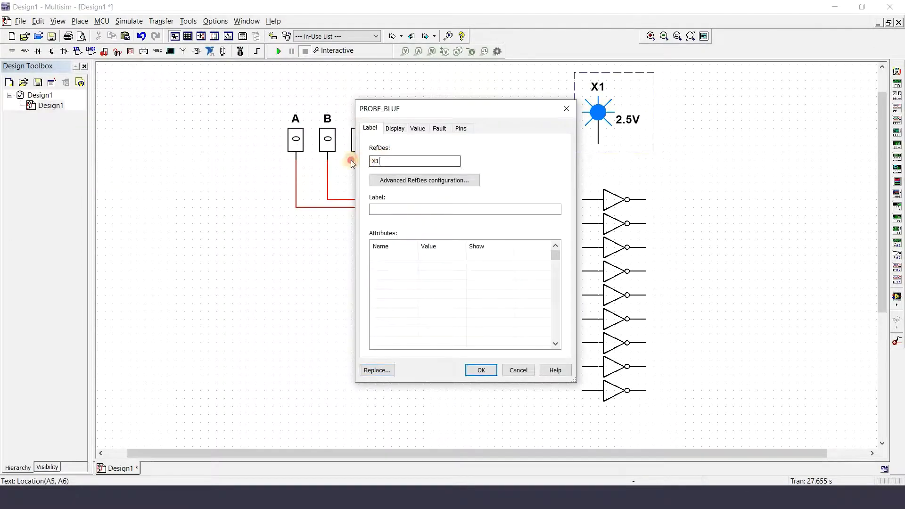
type("Y0")
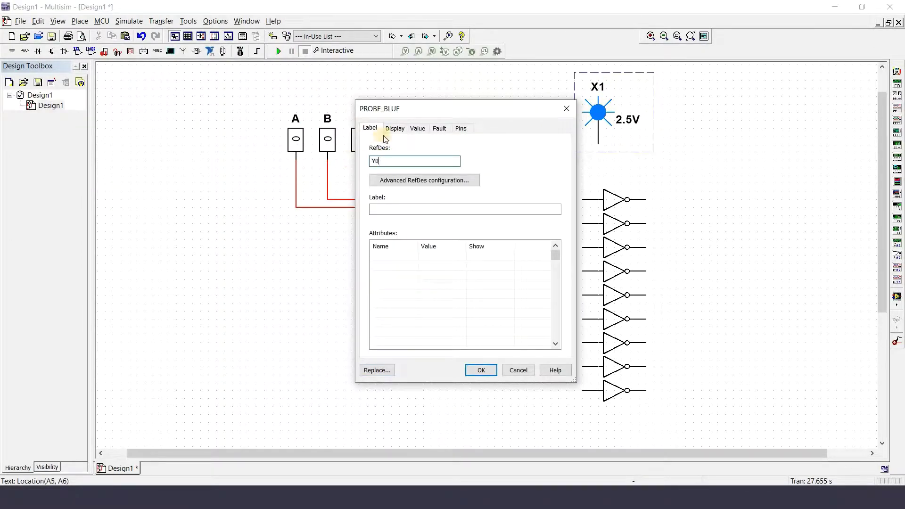
key("ctrl+Tab")
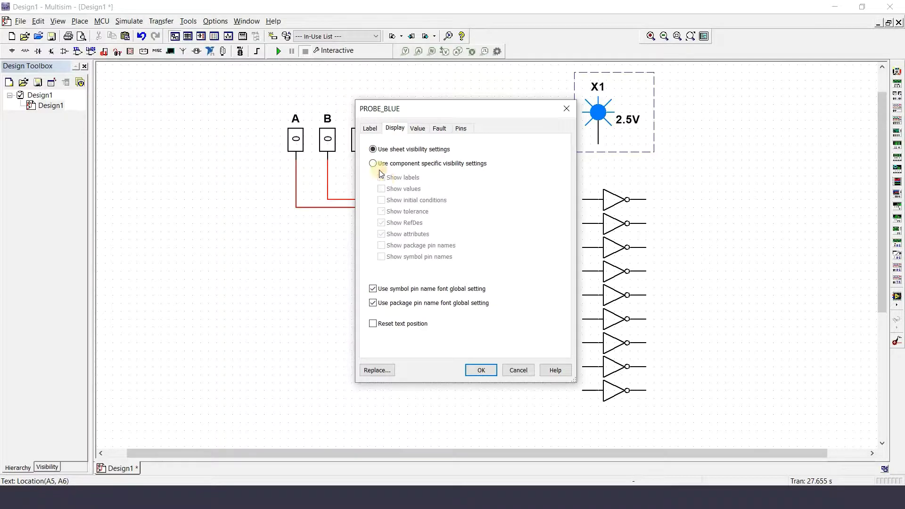
left_click(379, 165)
left_click(384, 180)
left_click(481, 371)
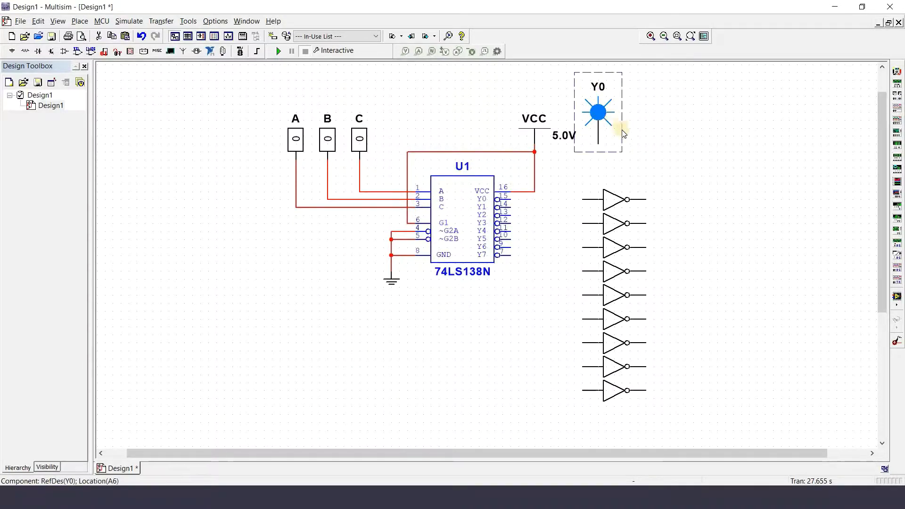
Place seven copies of probe Y0 in an evenly spaced row beside it to complete probes Y0 to Y7.
left_click(635, 143)
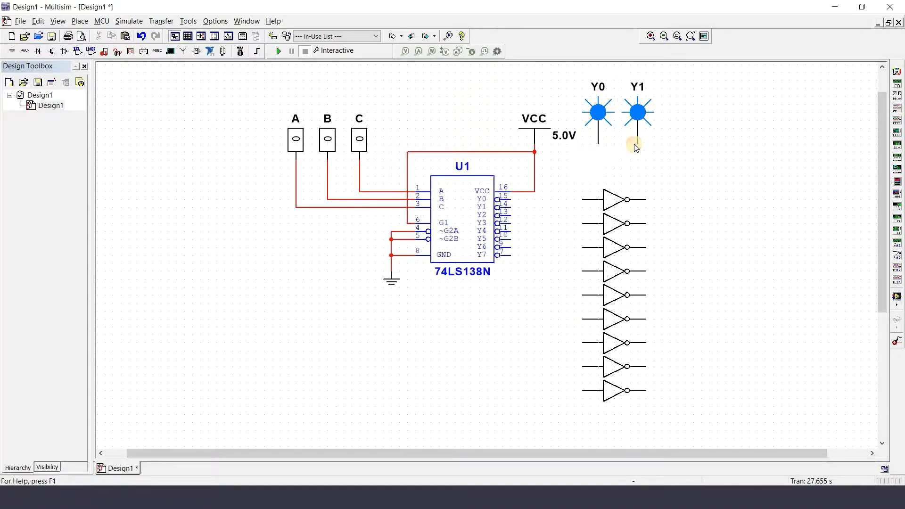
left_click(677, 144)
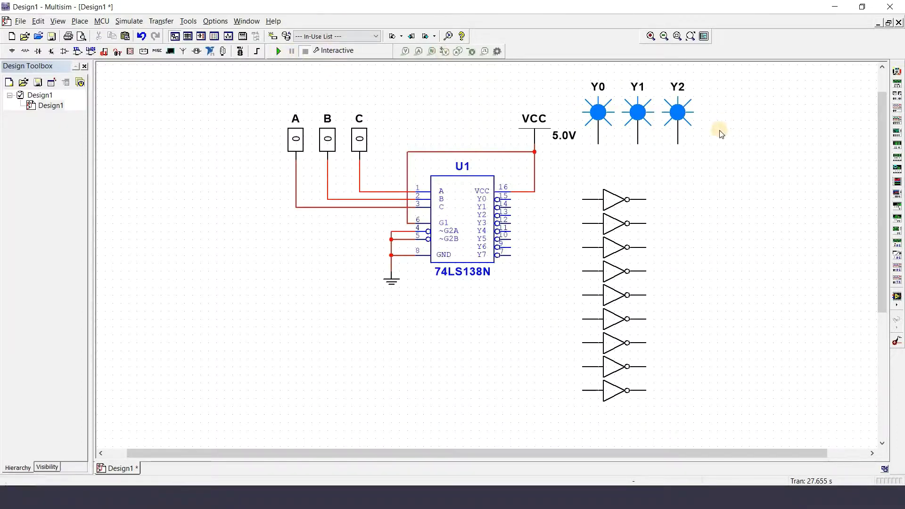
left_click(718, 144)
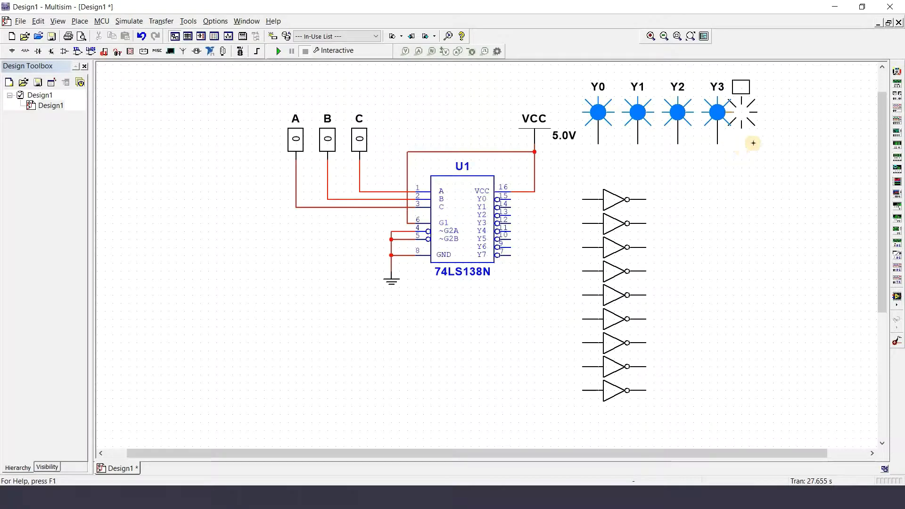
left_click(757, 143)
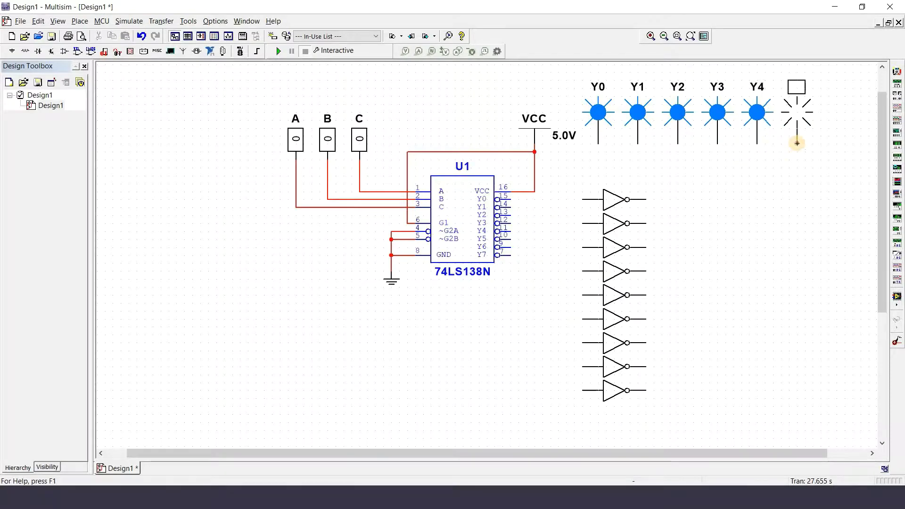
left_click(797, 144)
left_click(838, 145)
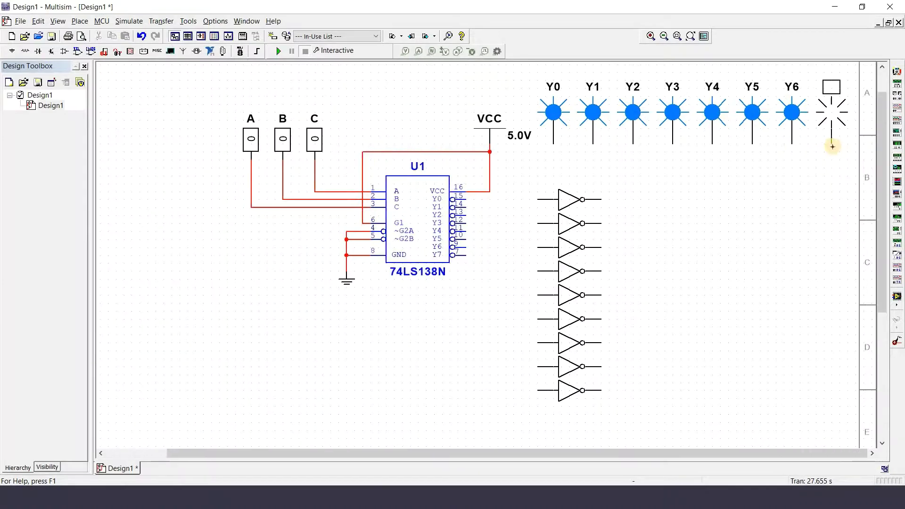
left_click(834, 147)
key("Escape")
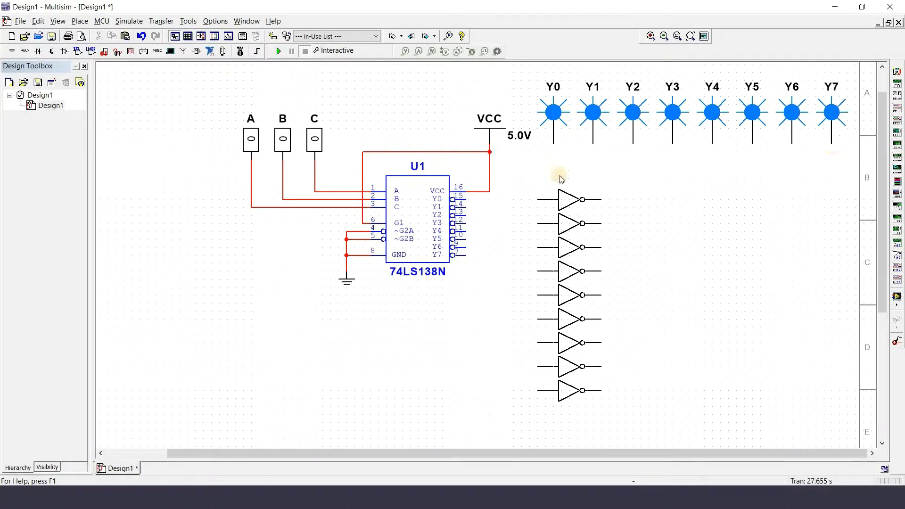
Wire decoder outputs Y0 and Y1 through the first and second NOT gates to probes Y0 and Y1.
left_click(466, 200)
left_click(536, 200)
left_click(602, 198)
left_click(553, 149)
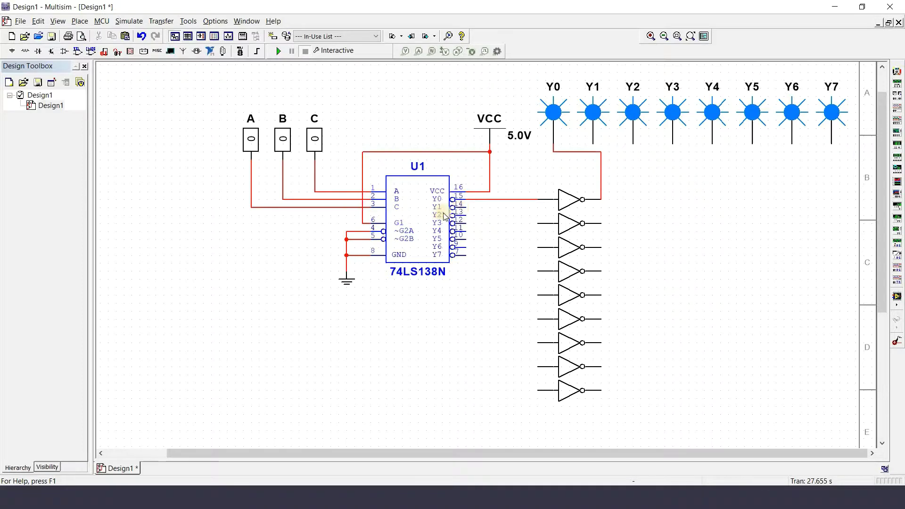
left_click(466, 208)
left_click(538, 223)
left_click(602, 223)
left_click(593, 144)
Wire decoder outputs Y2 to Y7 in order to the inputs of the third to eighth NOT gates.
left_click(466, 216)
left_click(537, 247)
left_click(466, 223)
left_click(537, 272)
left_click(467, 232)
left_click(537, 295)
left_click(537, 319)
left_click(466, 247)
left_click(538, 342)
left_click(466, 255)
left_click(537, 367)
Wire the outputs of the third to eighth NOT gates in order to probes Y2 to Y7.
left_click(601, 247)
left_click(633, 144)
left_click(601, 271)
left_click(752, 143)
left_click(601, 319)
left_click(792, 143)
left_click(602, 343)
left_click(832, 143)
left_click(601, 367)
Pull the unused ninth NOT gate out of the column and delete it.
left_click_drag(558, 398, 334, 355)
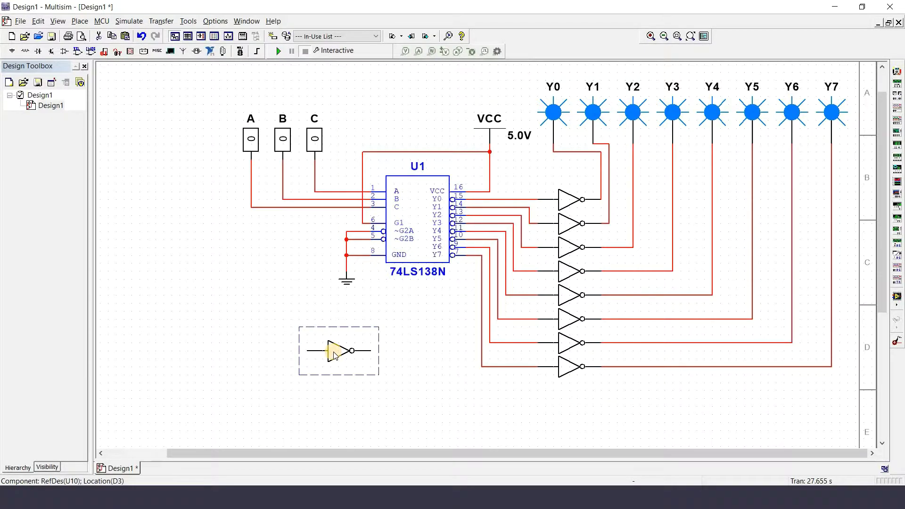
right_click(333, 354)
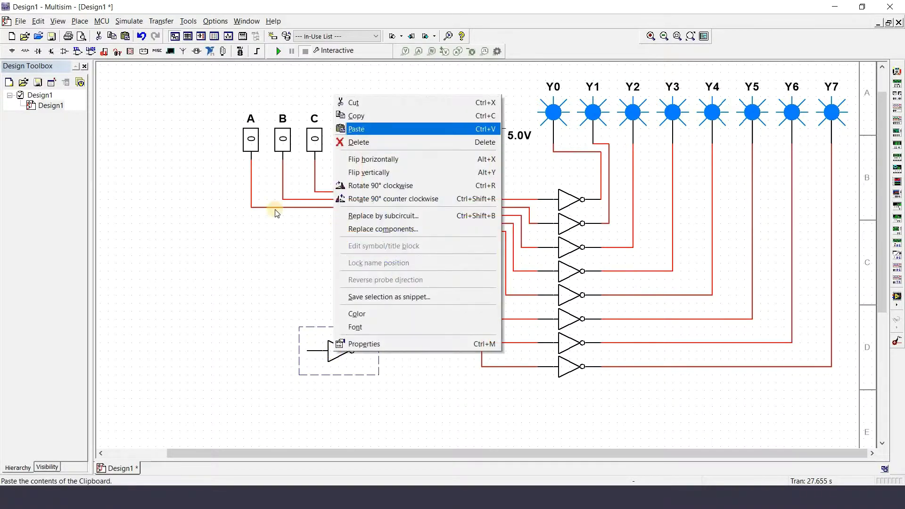
left_click(293, 297)
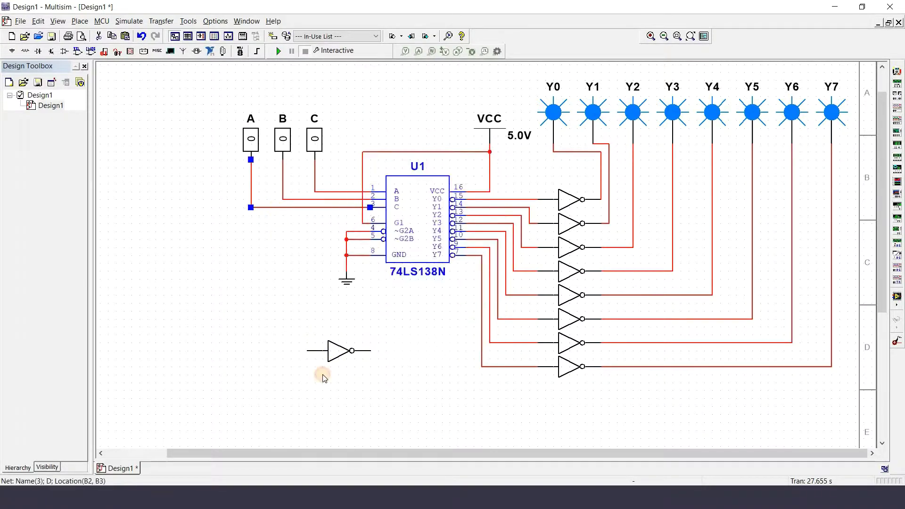
left_click(333, 353)
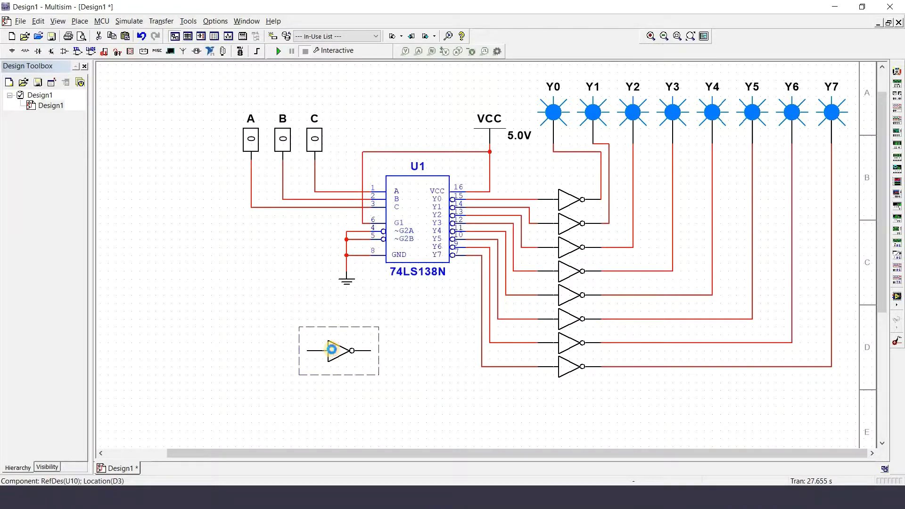
key("Delete")
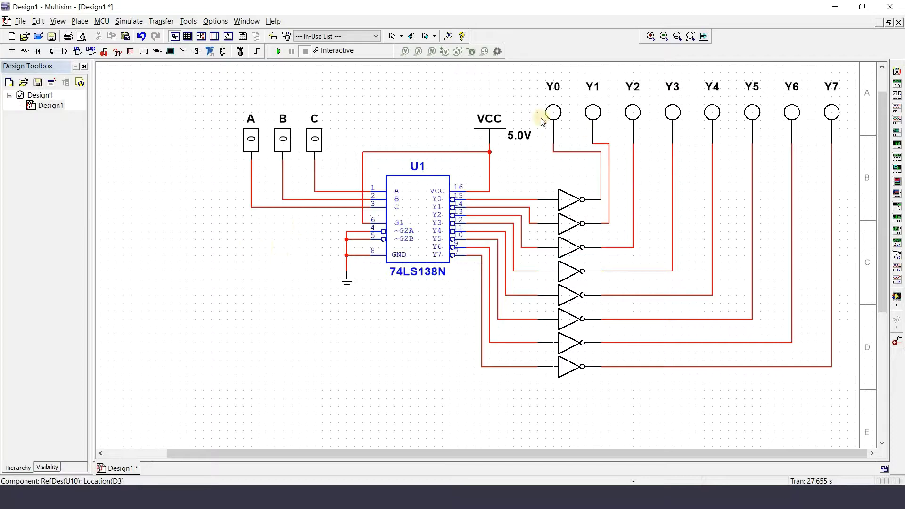
Run the interactive simulation and switch inputs C, B and A to 1 one after another.
left_click(278, 50)
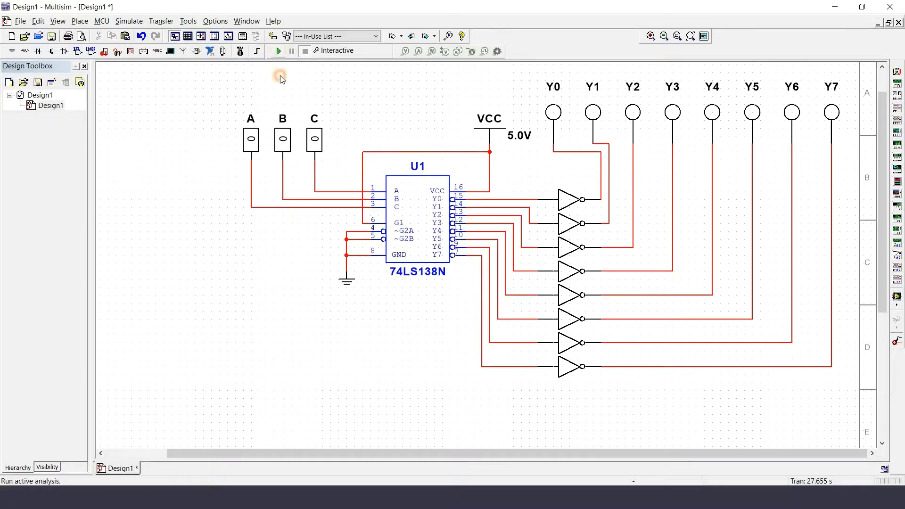
left_click(7, 339)
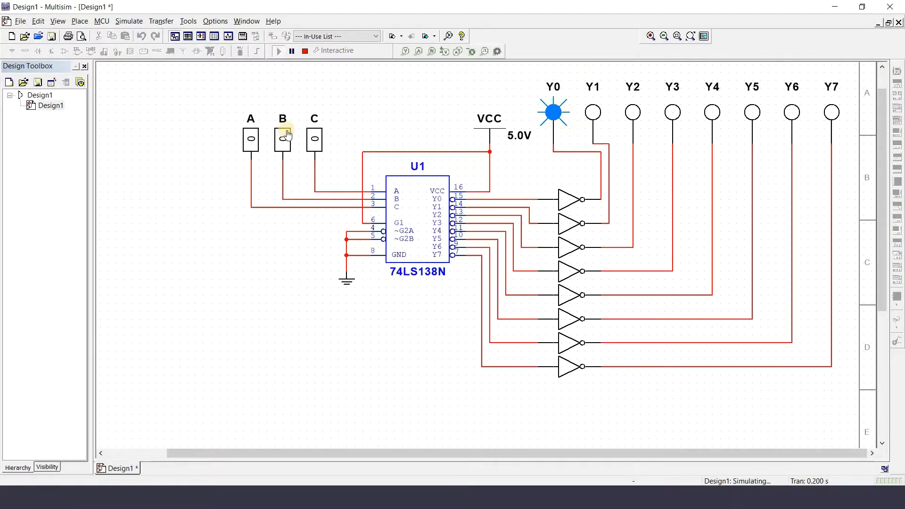
left_click(314, 141)
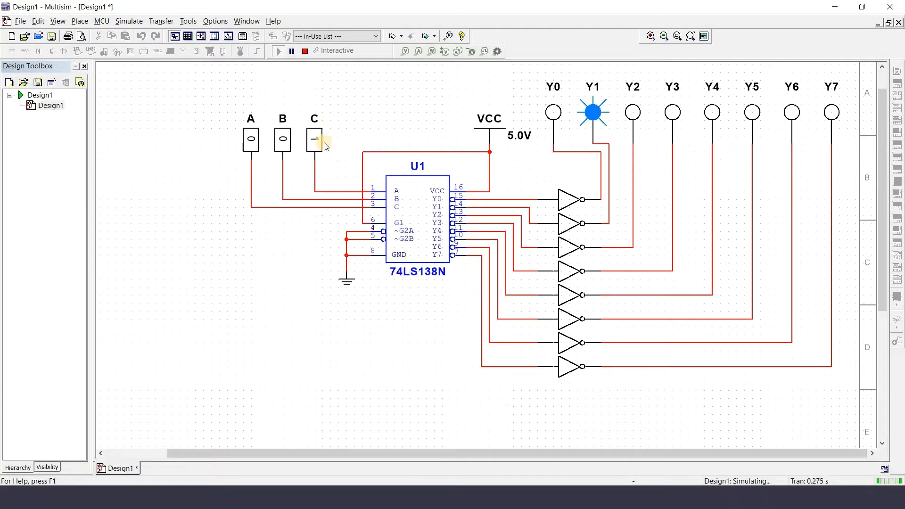
left_click(285, 149)
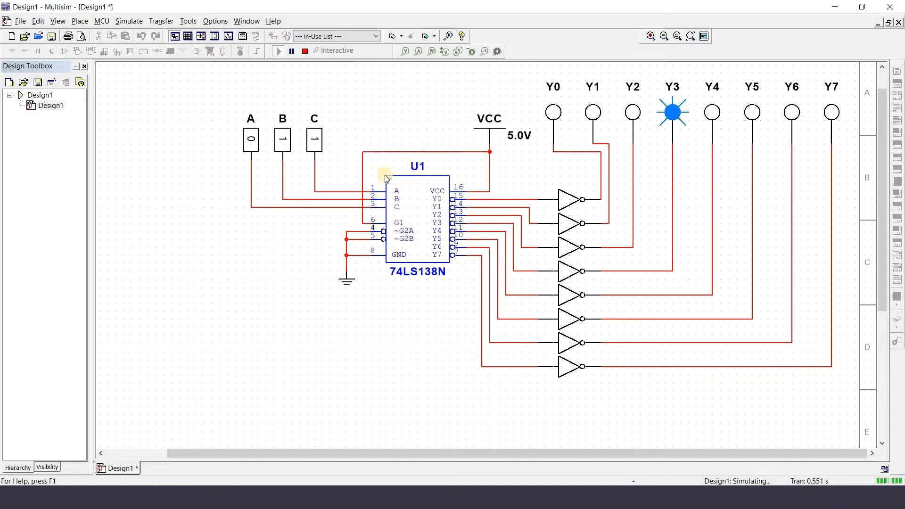
left_click(253, 138)
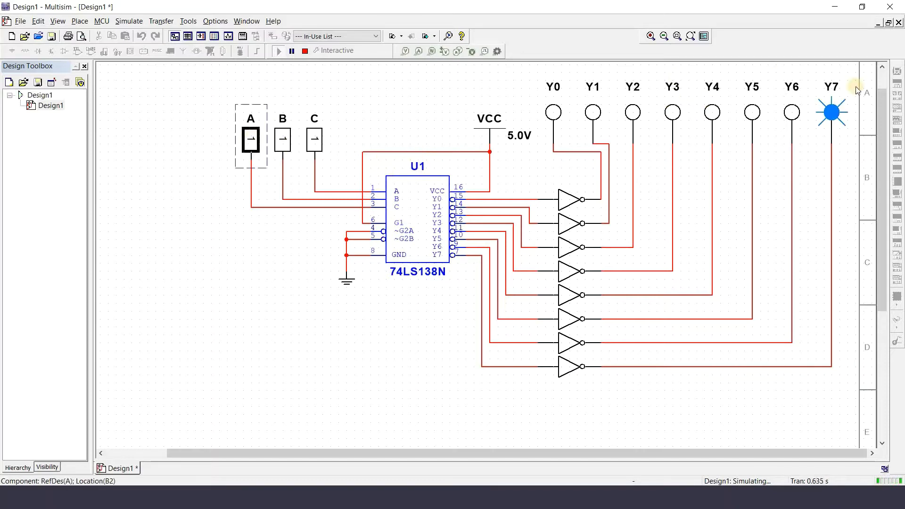